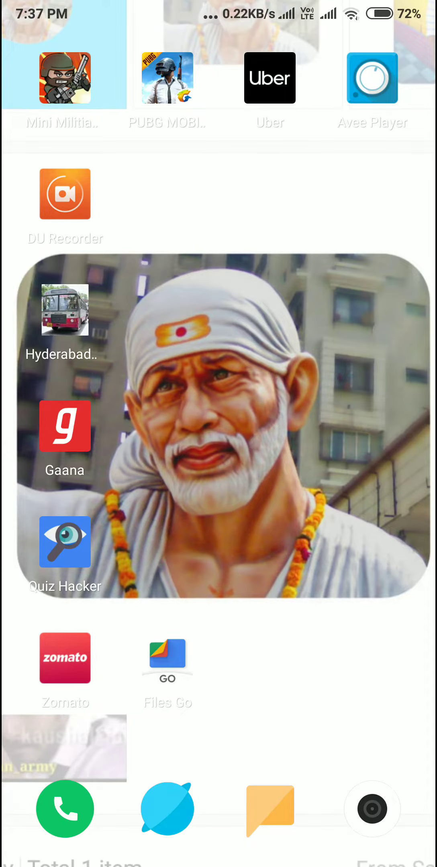
Step: Launch Files Go and start sending files to a nearby friend from Share files
click(167, 660)
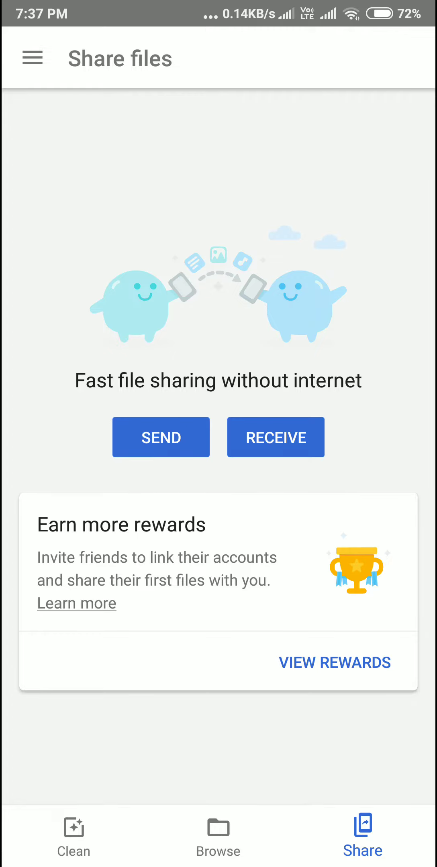
click(160, 437)
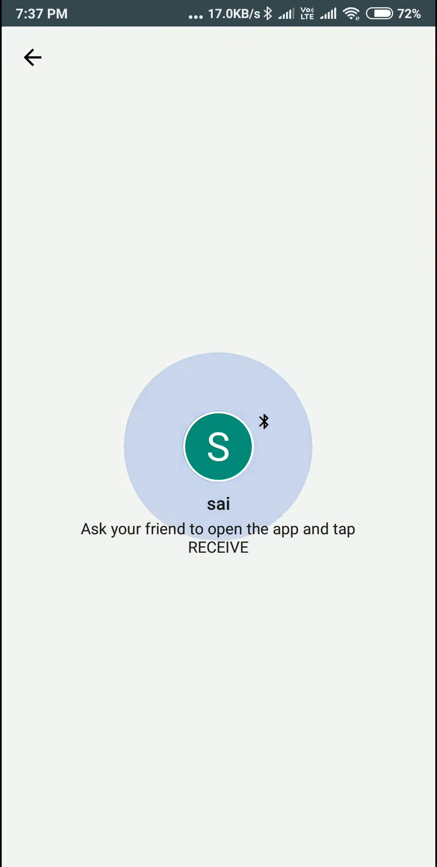
Step: Cancel sending mode and return to the Share files page with send and receive options
click(32, 57)
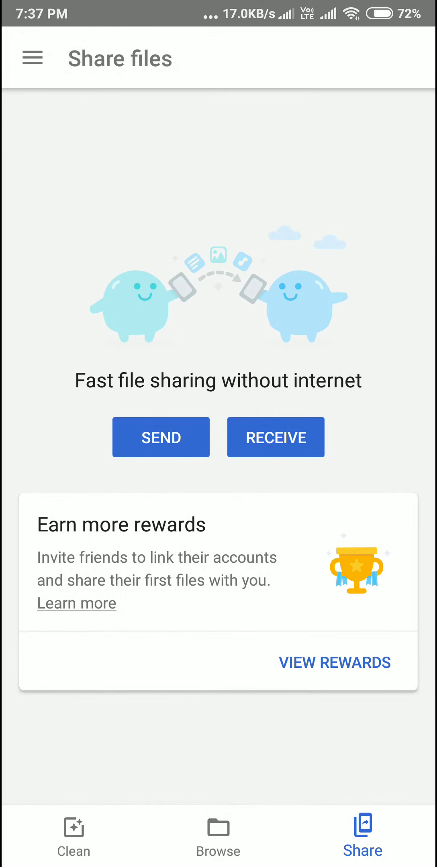